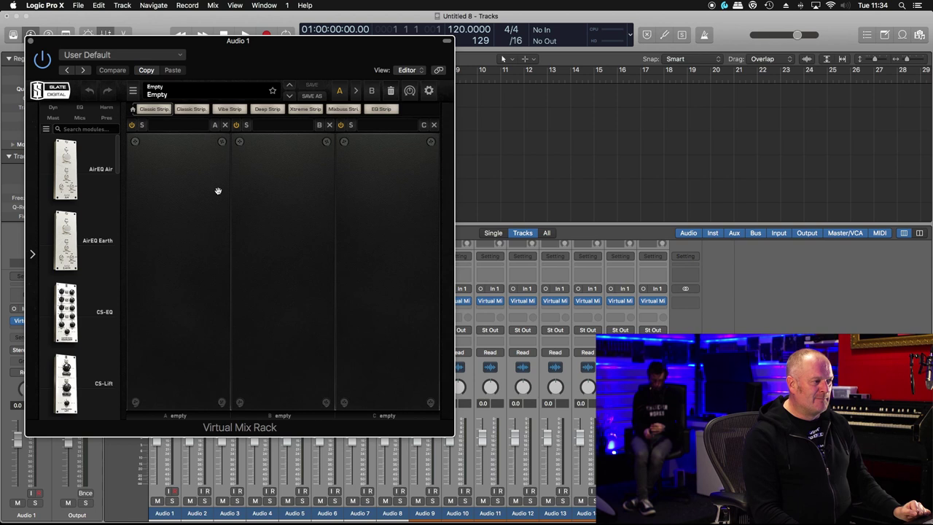
Open the Virtual Mix Rack inserted on Audio 2 and arrange its window side by side with the Audio 1 rack
{"action": "left_click_drag", "start_coordinate": [230, 57], "coordinate": [240, 37]}
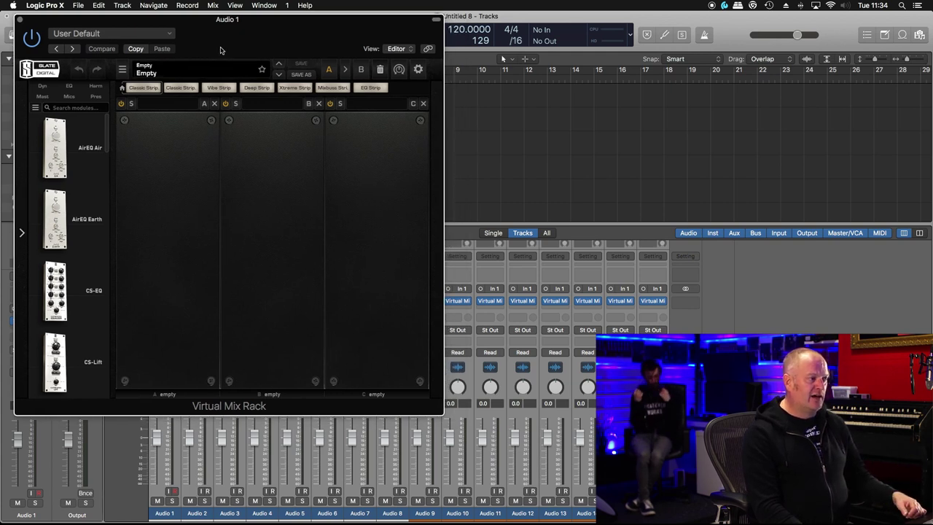
{"action": "left_click_drag", "start_coordinate": [221, 68], "coordinate": [671, 118]}
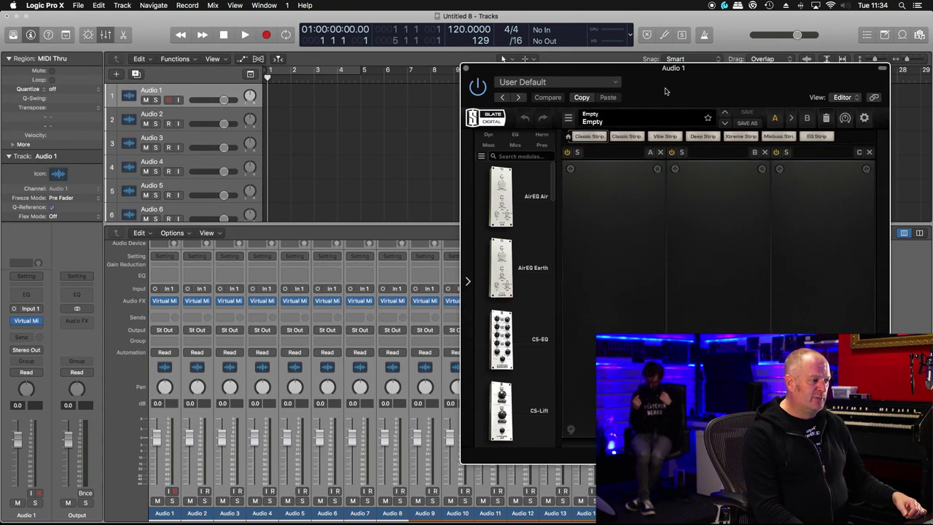
{"action": "left_click", "coordinate": [197, 301]}
{"action": "left_click_drag", "start_coordinate": [261, 52], "coordinate": [780, 80]}
{"action": "left_click", "coordinate": [499, 69]}
{"action": "left_click_drag", "start_coordinate": [498, 69], "coordinate": [83, 38]}
{"action": "left_click_drag", "start_coordinate": [695, 69], "coordinate": [631, 39]}
{"action": "left_click_drag", "start_coordinate": [674, 59], "coordinate": [672, 57]}
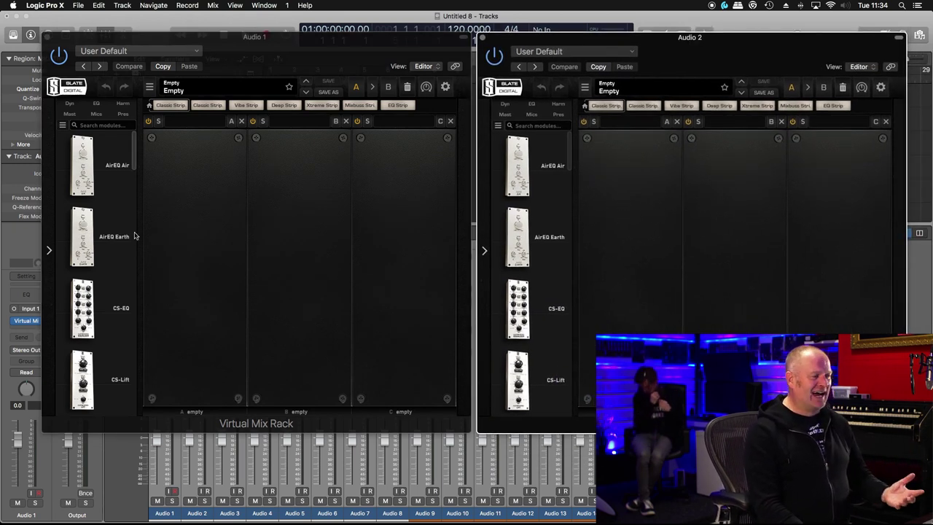
Load the FG-N equalizer module into the first slot of both the Audio 1 and Audio 2 racks
{"action": "scroll", "coordinate": [120, 255], "scroll_direction": "down", "scroll_amount": 10}
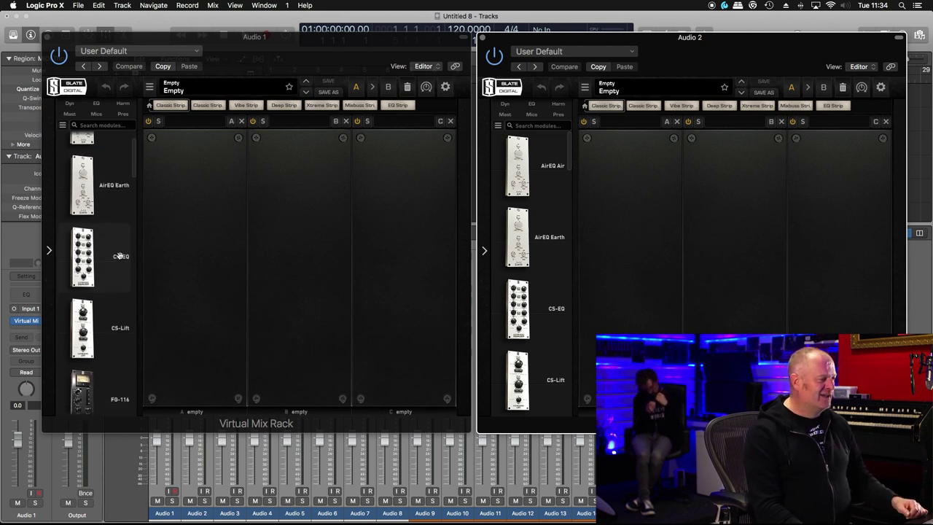
{"action": "scroll", "coordinate": [120, 255], "scroll_direction": "down", "scroll_amount": 10}
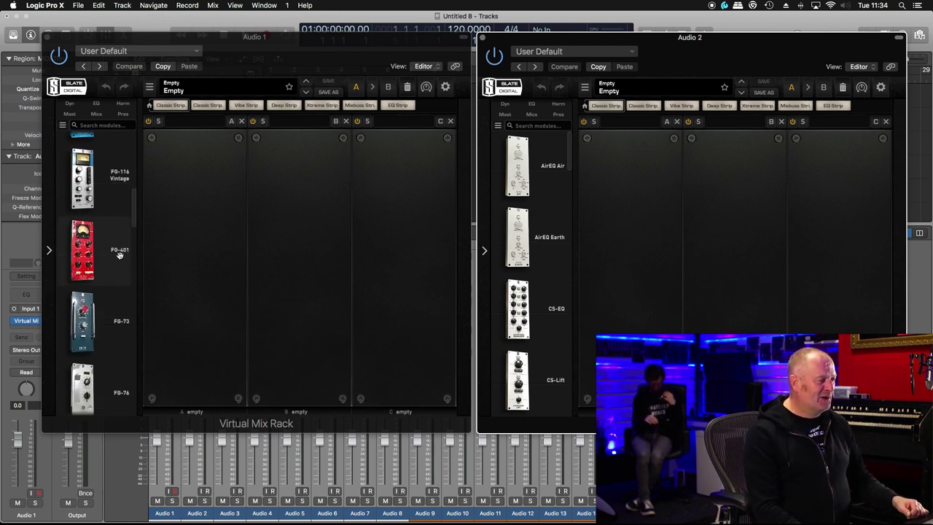
{"action": "scroll", "coordinate": [120, 255], "scroll_direction": "down", "scroll_amount": 5}
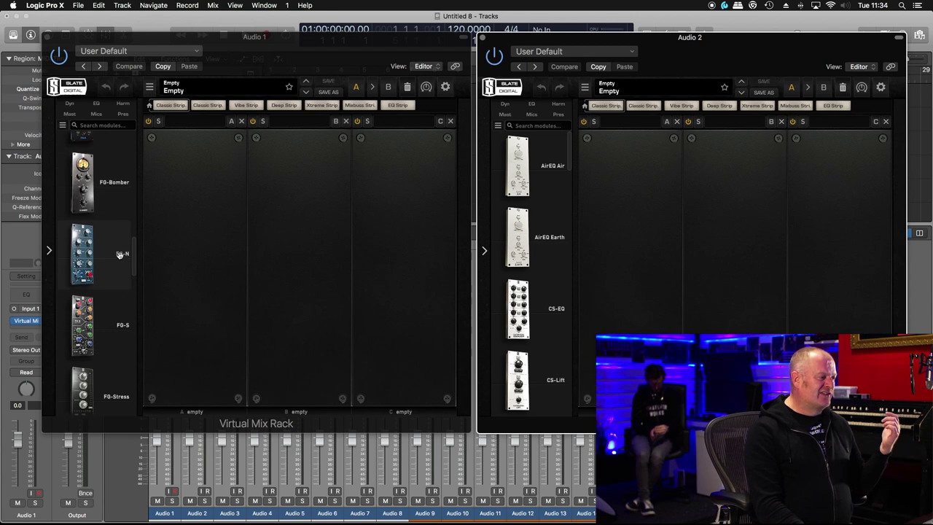
{"action": "scroll", "coordinate": [119, 255], "scroll_direction": "up", "scroll_amount": 3}
{"action": "scroll", "coordinate": [120, 255], "scroll_direction": "up", "scroll_amount": 2}
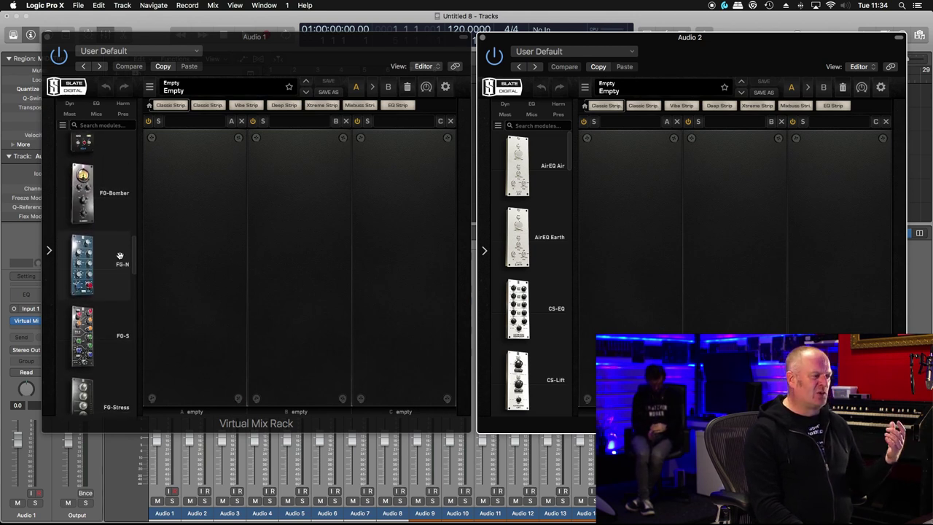
{"action": "mouse_move", "coordinate": [120, 255]}
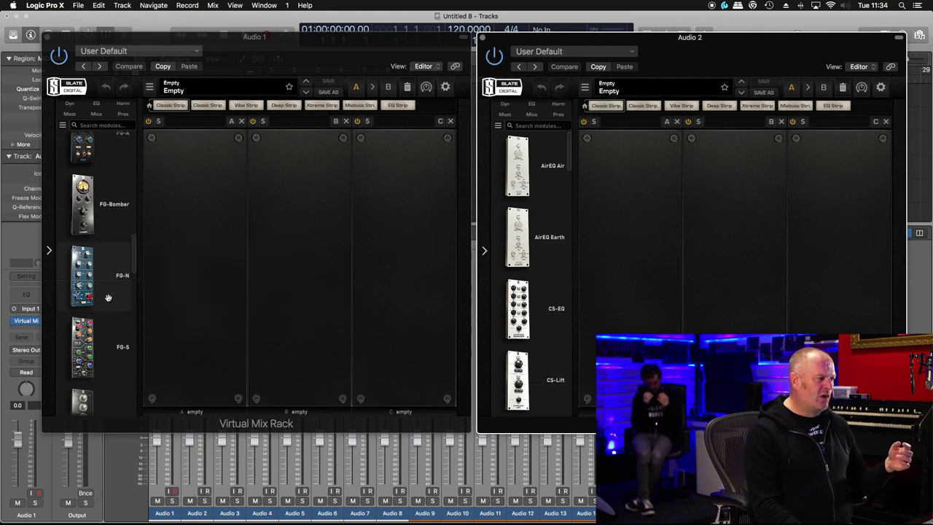
{"action": "mouse_move", "coordinate": [83, 286]}
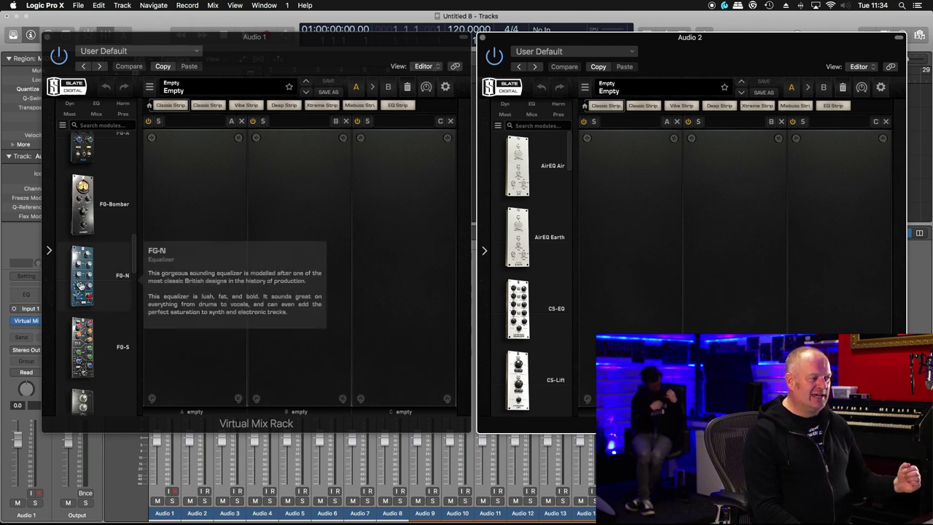
{"action": "left_click_drag", "start_coordinate": [79, 285], "coordinate": [175, 271]}
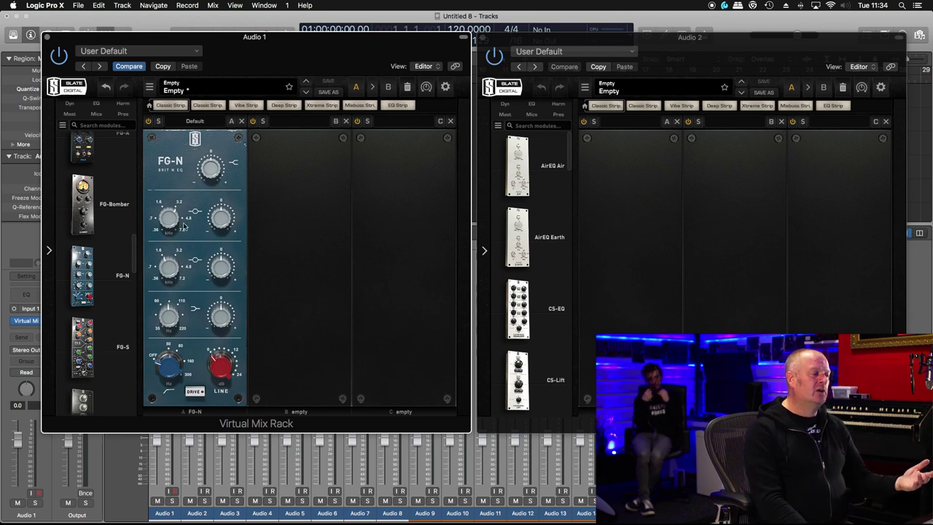
{"action": "mouse_move", "coordinate": [81, 276]}
{"action": "left_click_drag", "start_coordinate": [82, 276], "coordinate": [619, 276]}
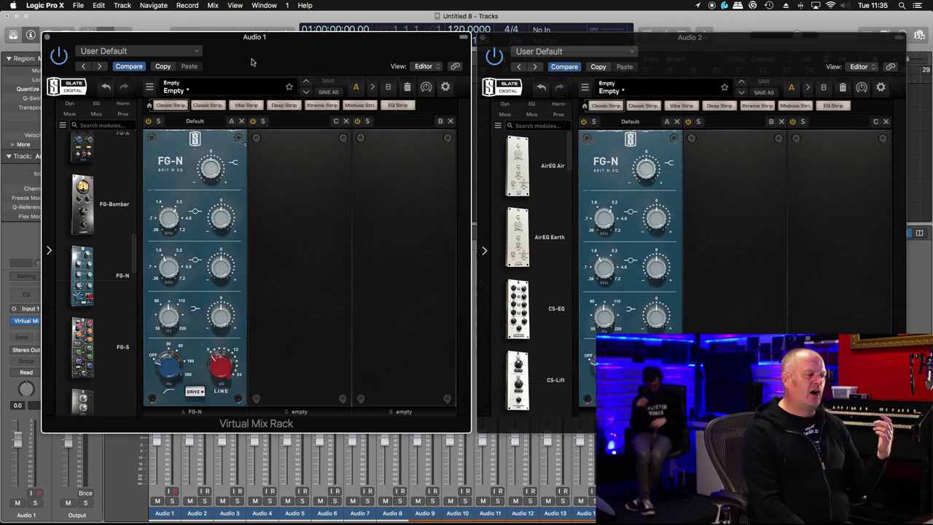
Lower the low-band frequency on the Audio 1 FG-N and boost that band by about 3.1 dB
{"action": "left_click", "coordinate": [166, 319]}
{"action": "left_click_drag", "start_coordinate": [167, 319], "coordinate": [167, 317]}
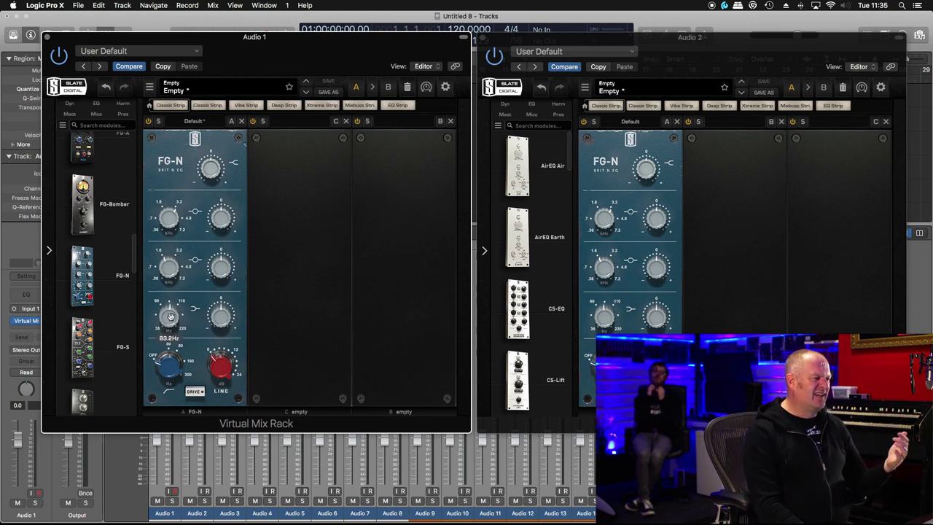
{"action": "left_click_drag", "start_coordinate": [170, 331], "coordinate": [169, 332]}
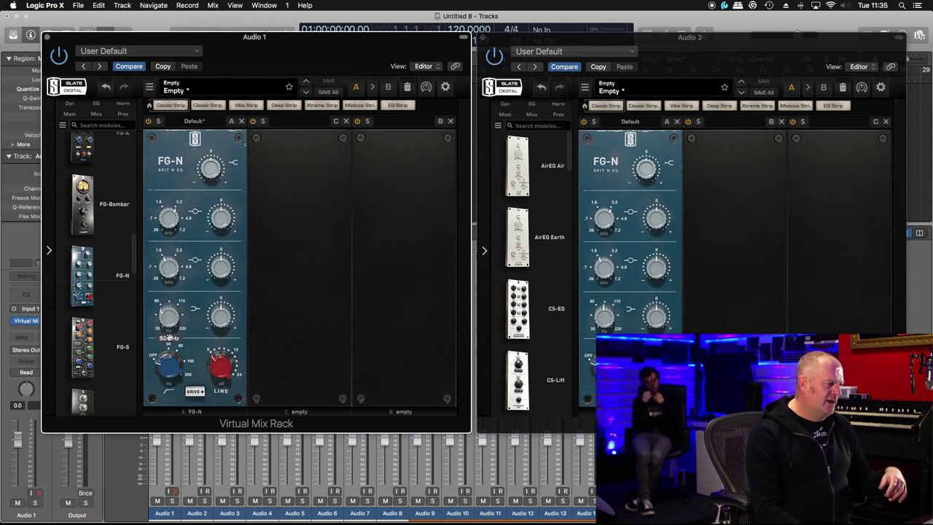
{"action": "left_click_drag", "start_coordinate": [222, 314], "coordinate": [222, 309]}
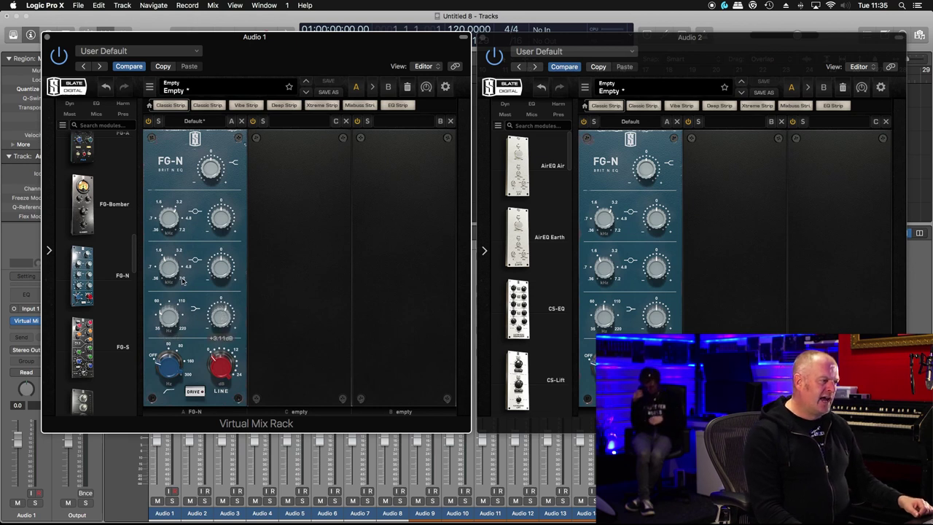
Set the Audio 1 FG-N's lower-mid band to about 3.59 kHz, adjust its gain, and boost the high shelf by about 3 dB
{"action": "left_click_drag", "start_coordinate": [169, 269], "coordinate": [166, 238]}
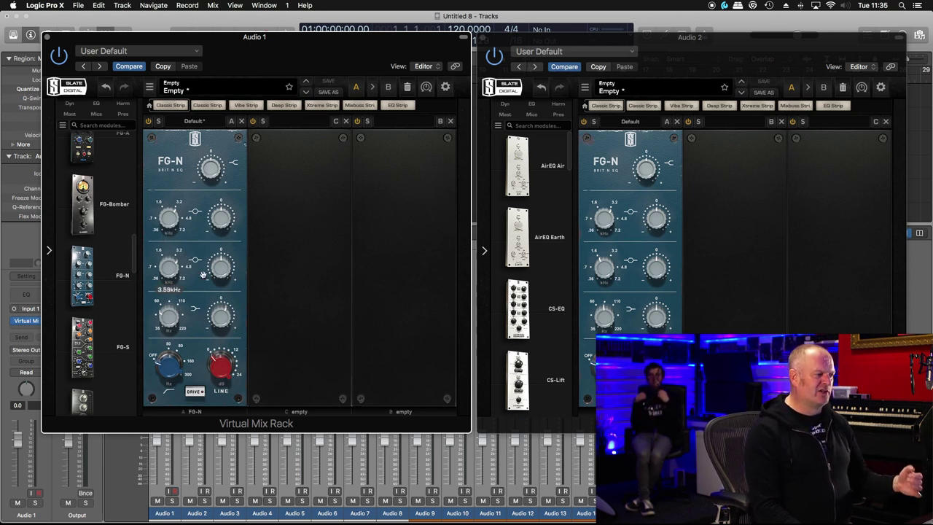
{"action": "mouse_move", "coordinate": [217, 275]}
{"action": "left_click_drag", "start_coordinate": [217, 274], "coordinate": [217, 282]}
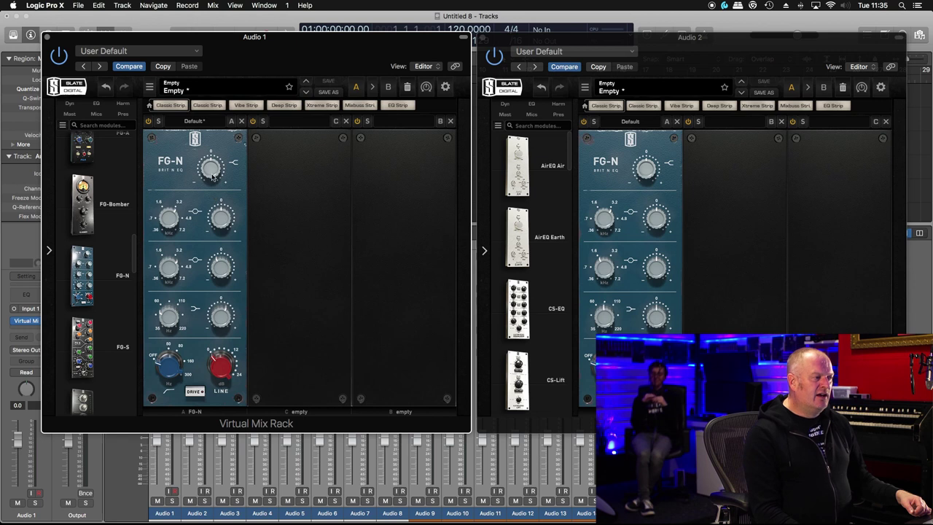
{"action": "mouse_move", "coordinate": [210, 165]}
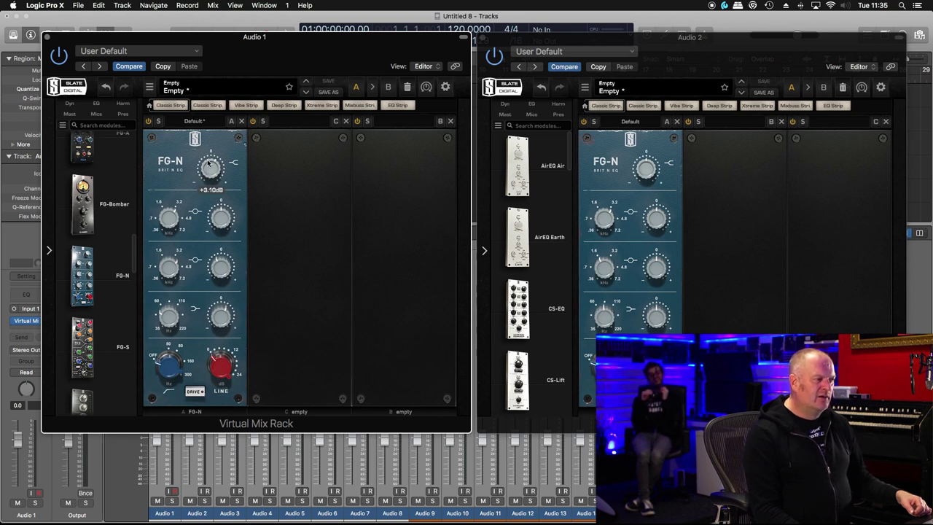
{"action": "left_click_drag", "start_coordinate": [209, 163], "coordinate": [208, 166]}
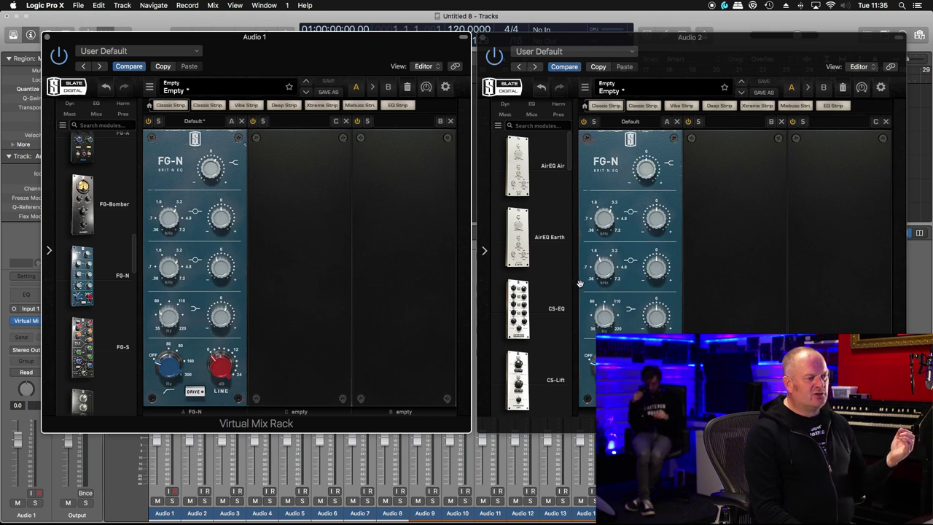
Adjust the frequency and gain of the upper-mid band on the Audio 2 FG-N
{"action": "left_click", "coordinate": [605, 222]}
{"action": "scroll", "coordinate": [605, 223], "scroll_direction": "up", "scroll_amount": 2}
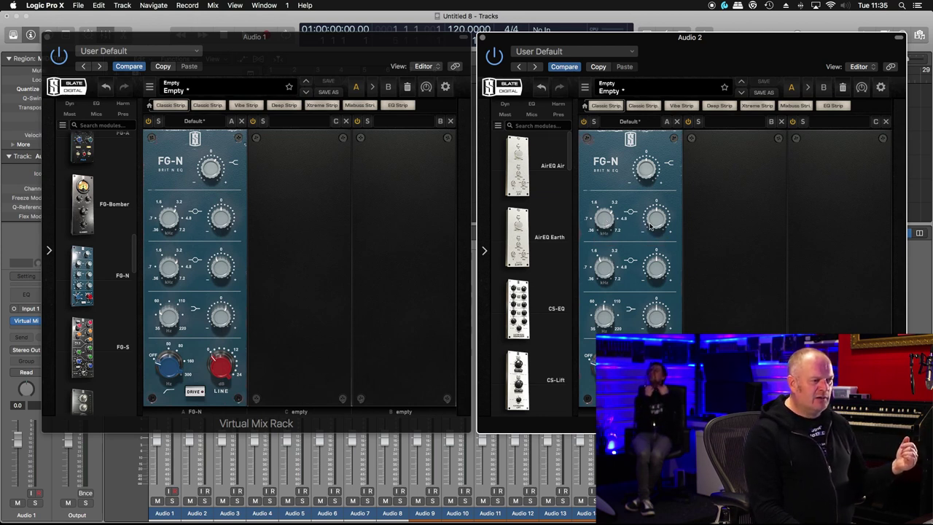
{"action": "left_click_drag", "start_coordinate": [650, 225], "coordinate": [648, 217]}
{"action": "scroll", "coordinate": [649, 211], "scroll_direction": "up", "scroll_amount": 2}
{"action": "scroll", "coordinate": [648, 212], "scroll_direction": "down", "scroll_amount": 3}
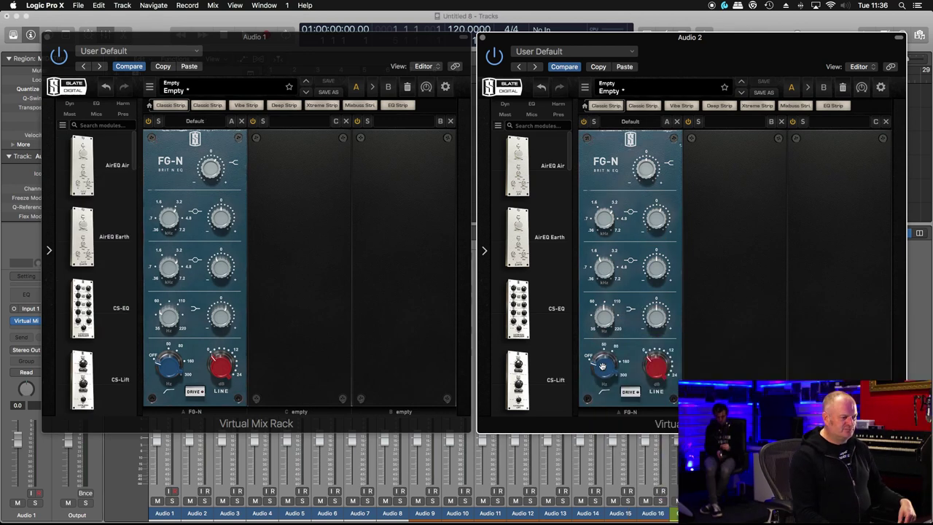
Set the high-pass filter on the Audio 2 FG-N to about 75 Hz
{"action": "left_click_drag", "start_coordinate": [602, 365], "coordinate": [602, 315]}
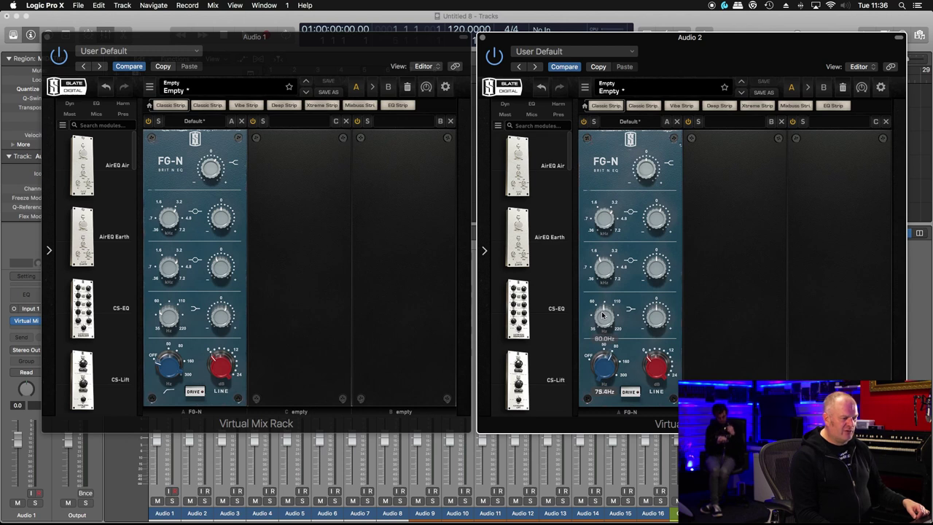
{"action": "left_click", "coordinate": [607, 360]}
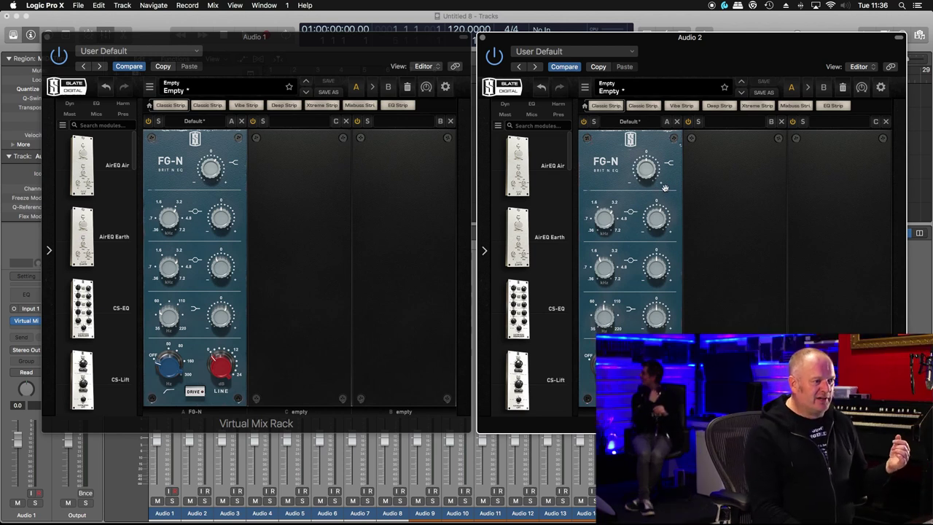
Adjust the high-shelf gain on the Audio 2 FG-N and move its rack window close beside the Audio 1 FG-N
{"action": "mouse_move", "coordinate": [644, 169]}
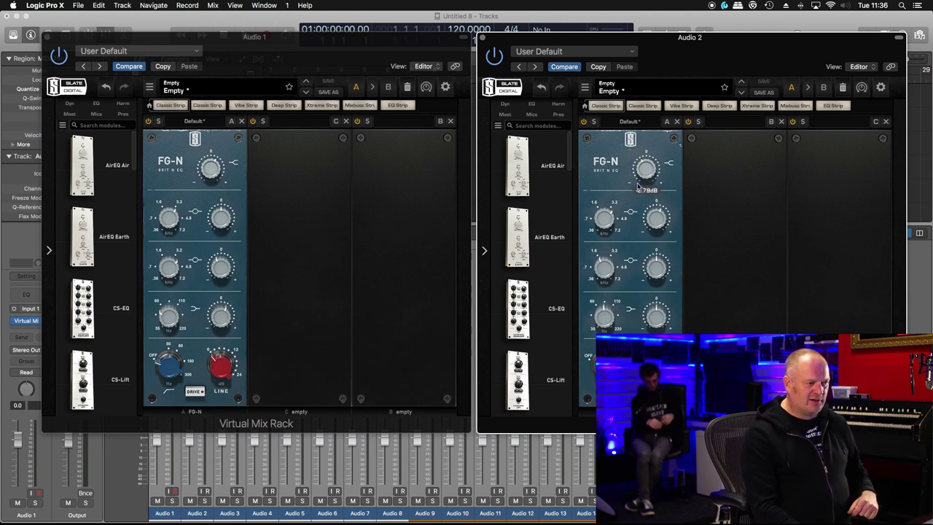
{"action": "left_click_drag", "start_coordinate": [669, 51], "coordinate": [442, 51]}
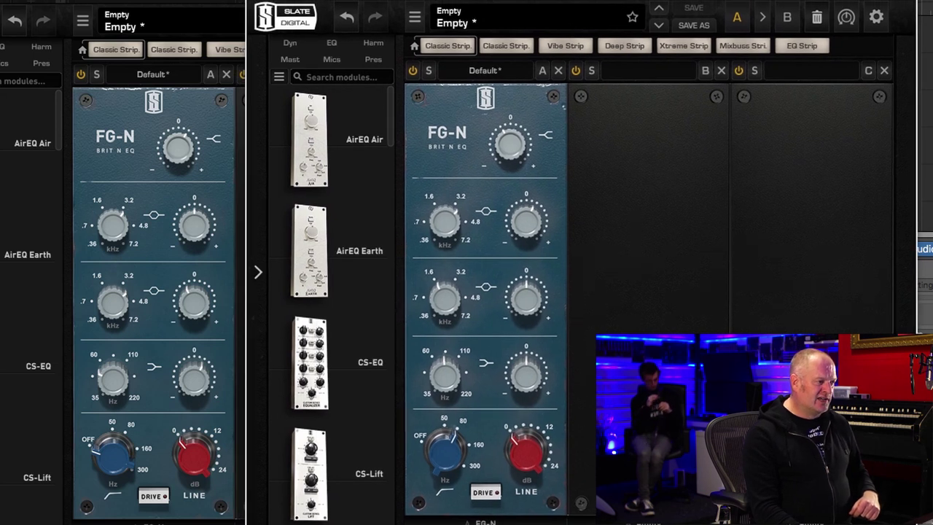